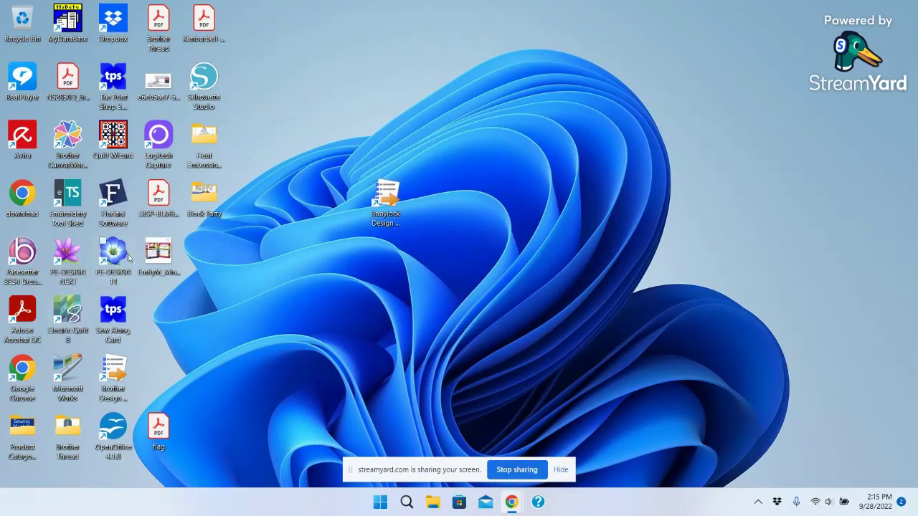
# - Start the Babylock Design Database Transfer program, add the network sewing machine Bloom, and check the network machine list
pyautogui.doubleClick(385, 198)
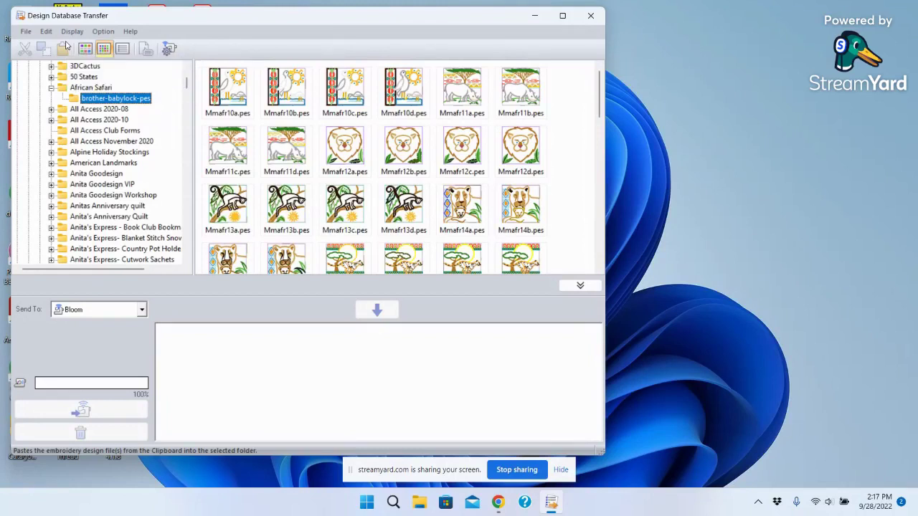
pyautogui.click(170, 49)
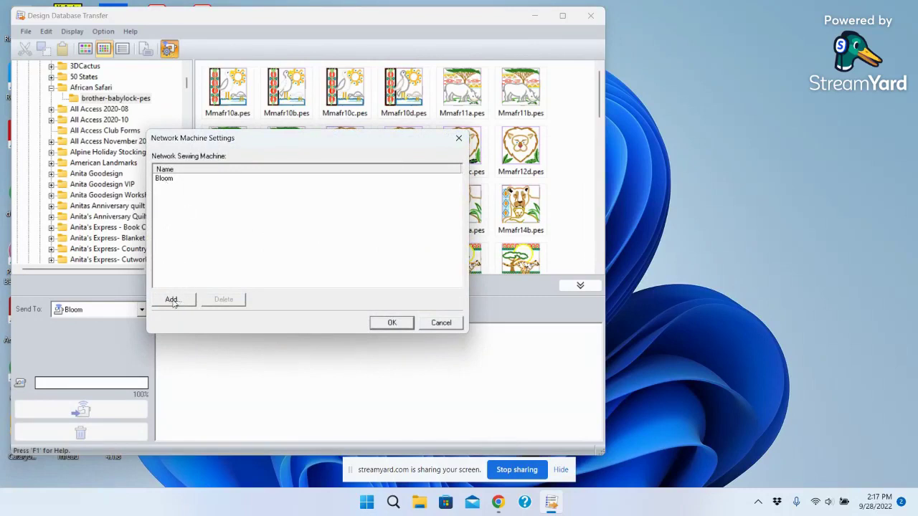
pyautogui.click(174, 301)
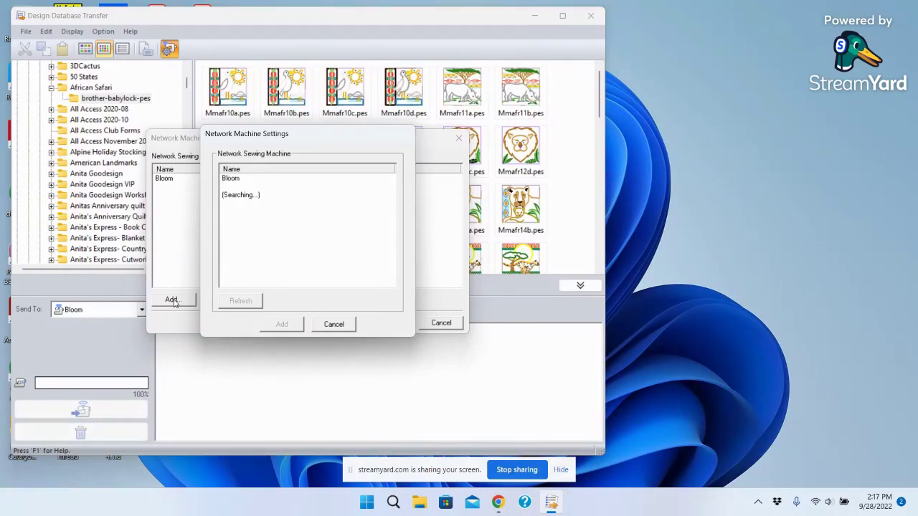
pyautogui.click(231, 179)
pyautogui.click(288, 327)
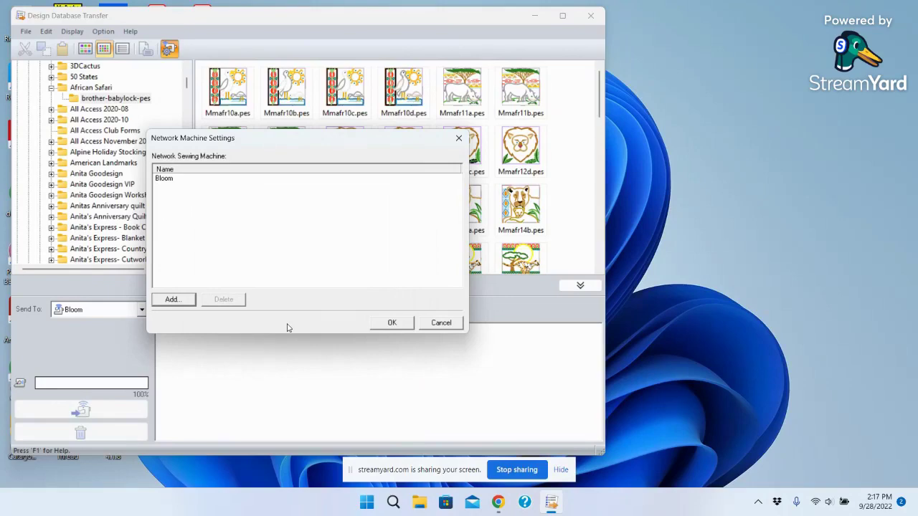
pyautogui.click(393, 324)
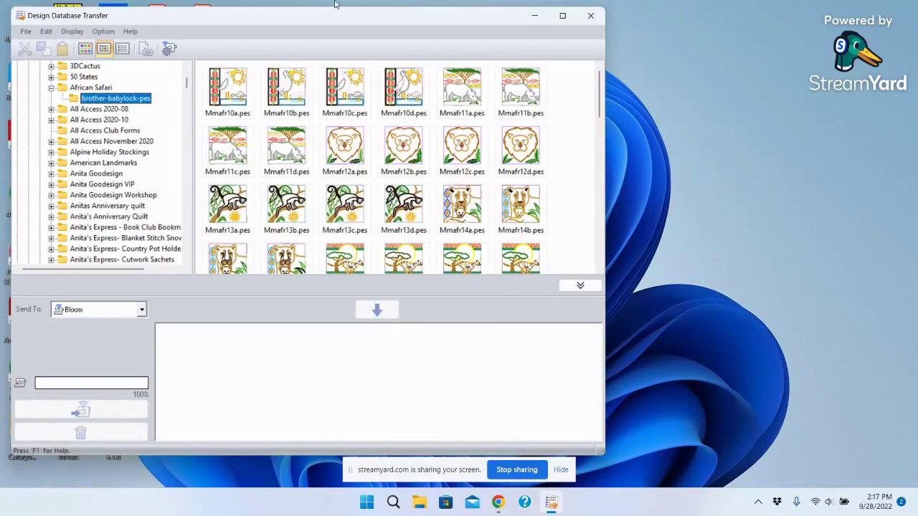
pyautogui.click(169, 49)
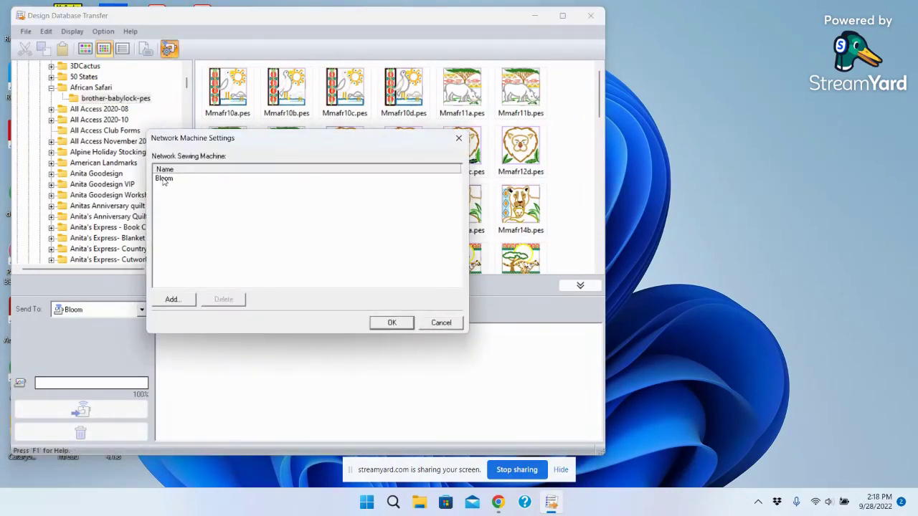
pyautogui.click(393, 324)
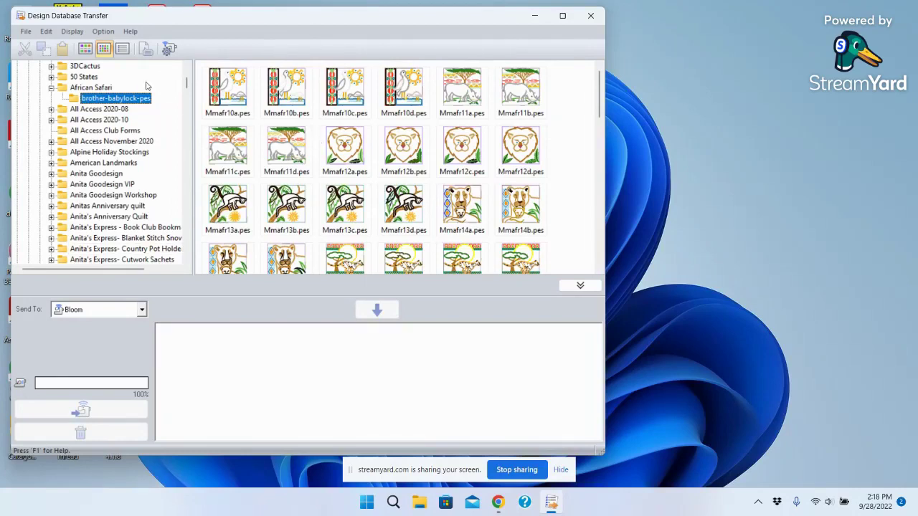
# - Collapse the African Safari, Anita Goodesign and Documents folders in the folder tree
pyautogui.click(51, 88)
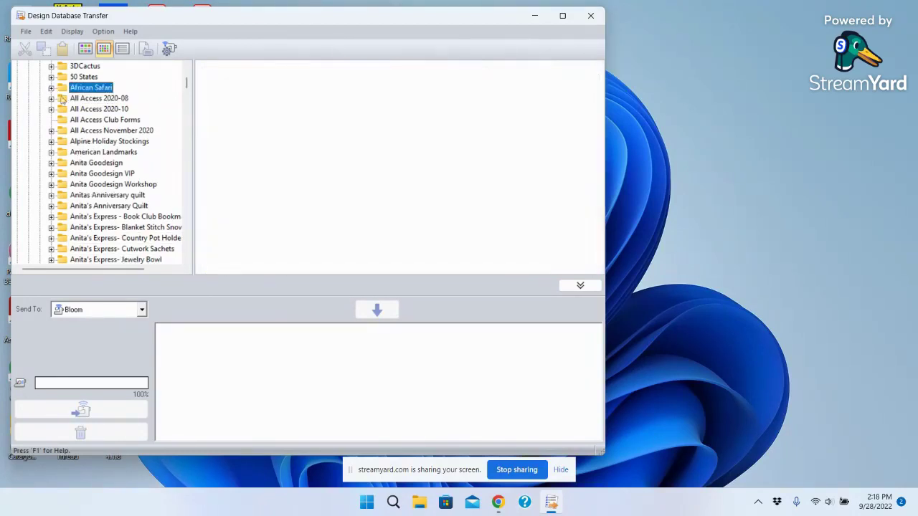
pyautogui.moveTo(187, 85)
pyautogui.mouseDown()
pyautogui.moveTo(188, 101)
pyautogui.moveTo(190, 79)
pyautogui.mouseUp()
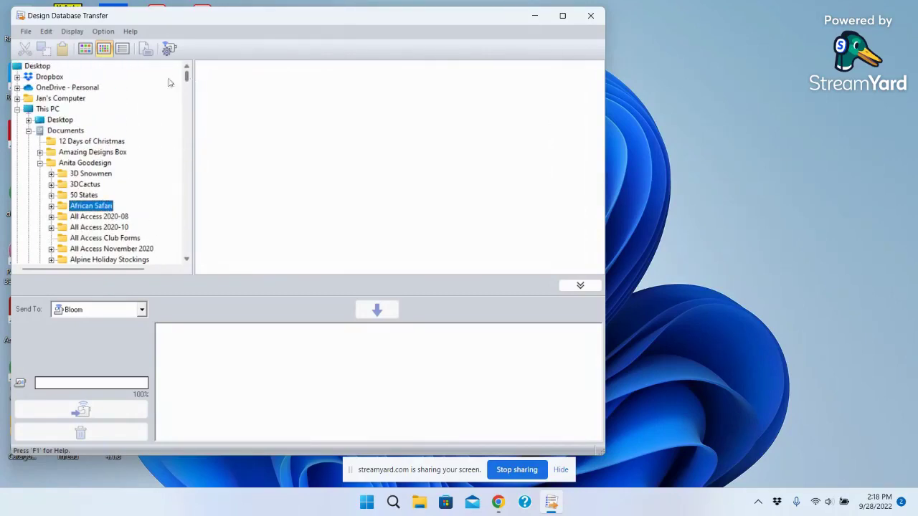
pyautogui.click(40, 163)
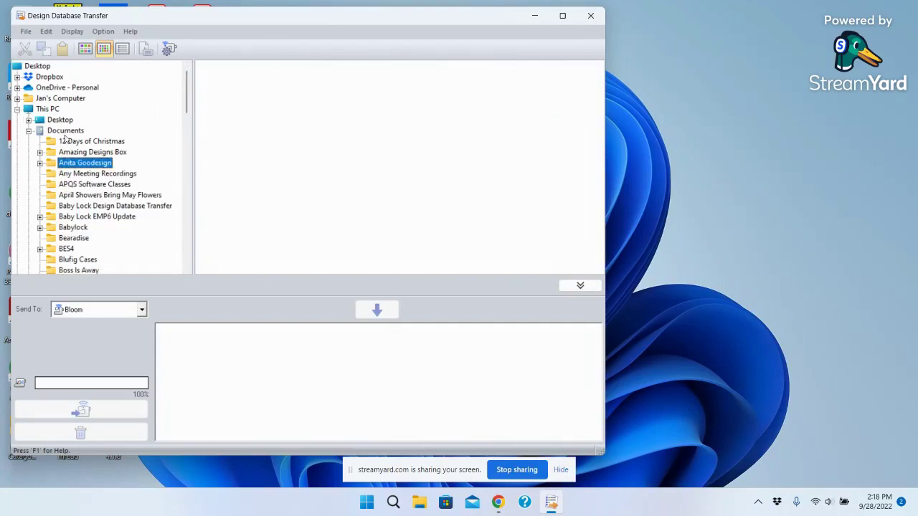
pyautogui.click(29, 130)
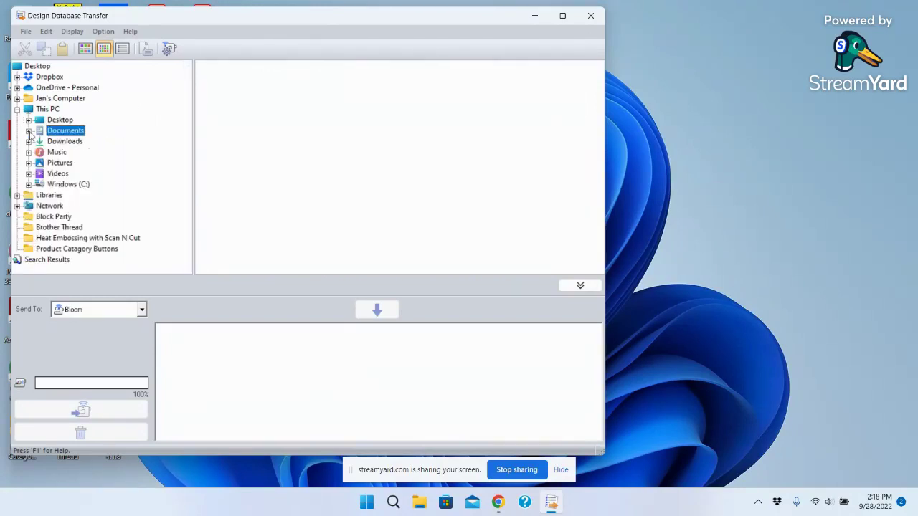
# - Expand Documents, Anita Goodesign and African Safari, and show the designs in the brother-babylock-pes folder
pyautogui.click(29, 131)
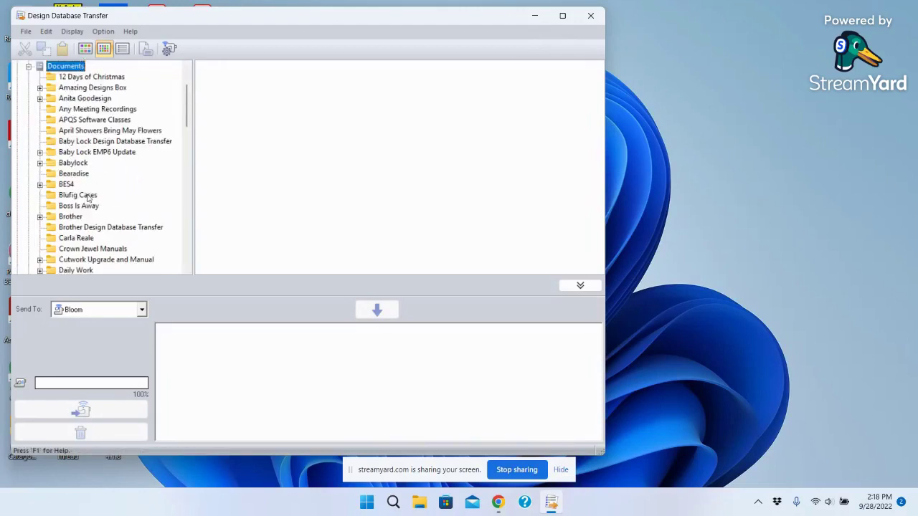
pyautogui.click(40, 98)
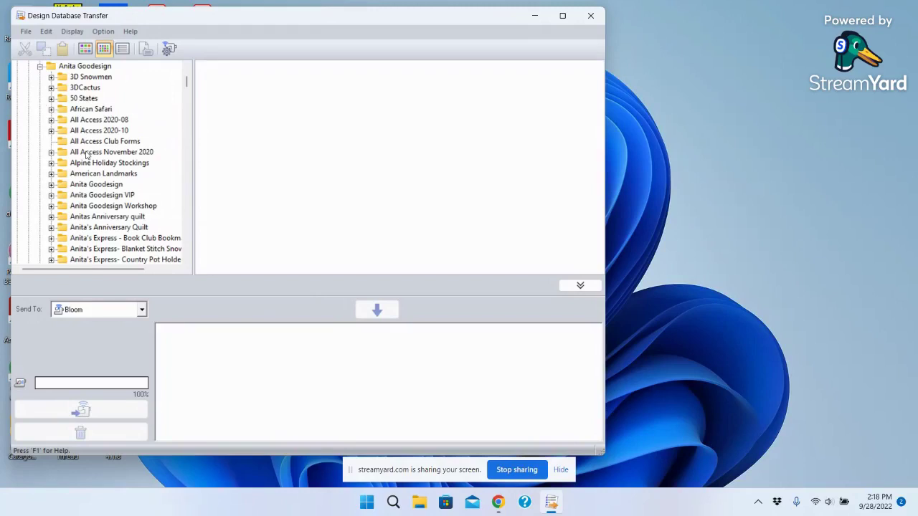
pyautogui.click(50, 109)
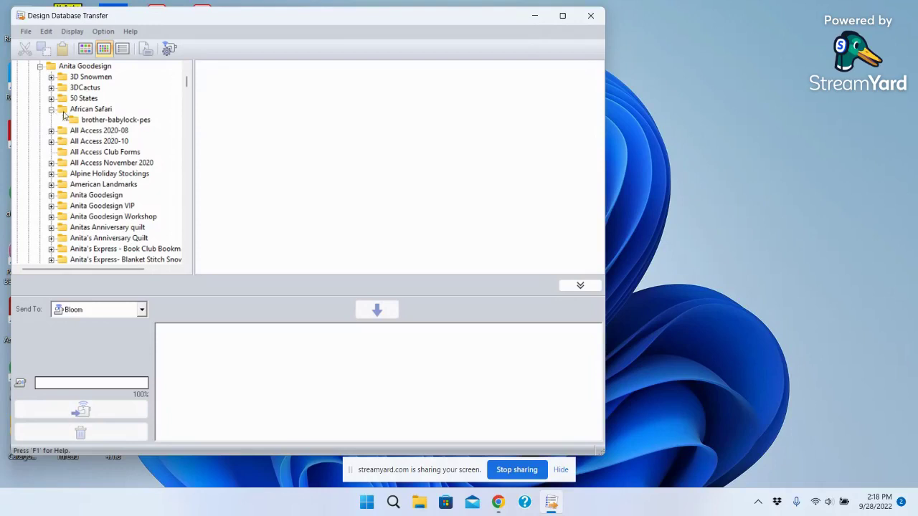
pyautogui.click(103, 122)
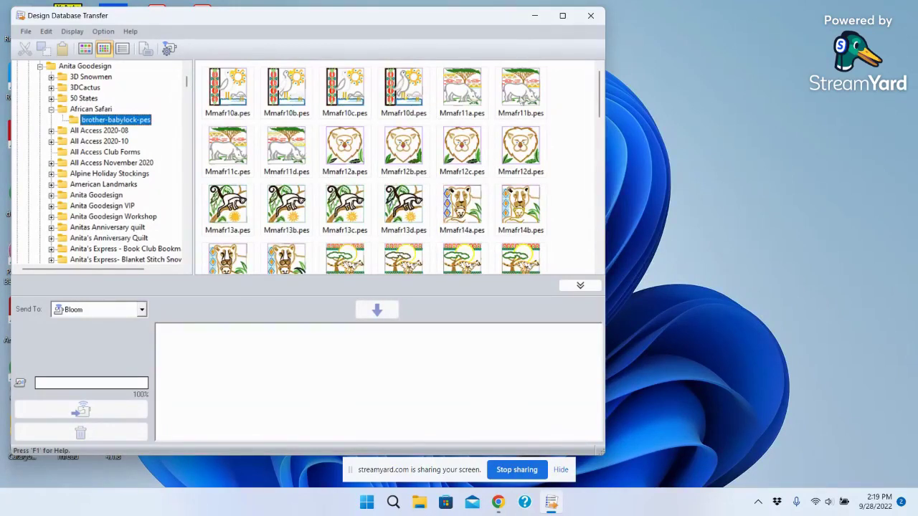
# - Try to transfer the lion design Mmafr12c.pes to the Bloom machine, and remove it from the transfer list
pyautogui.click(463, 152)
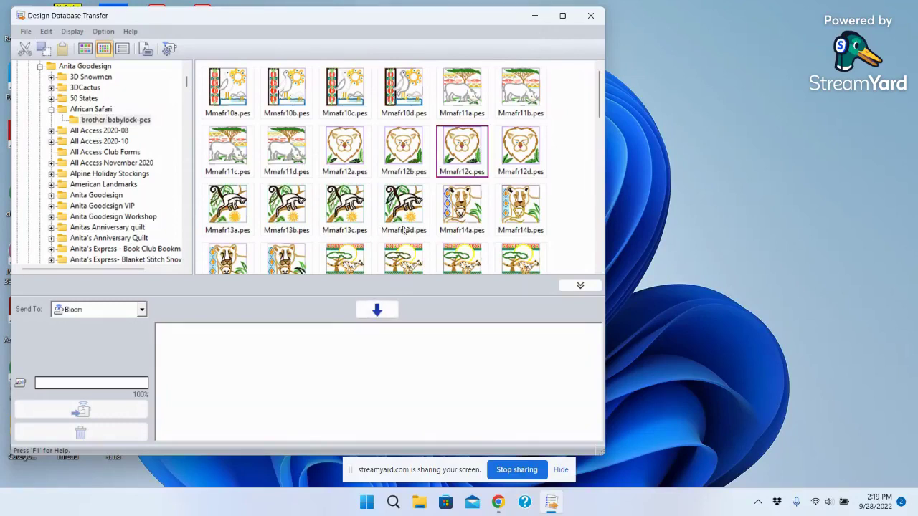
pyautogui.click(377, 312)
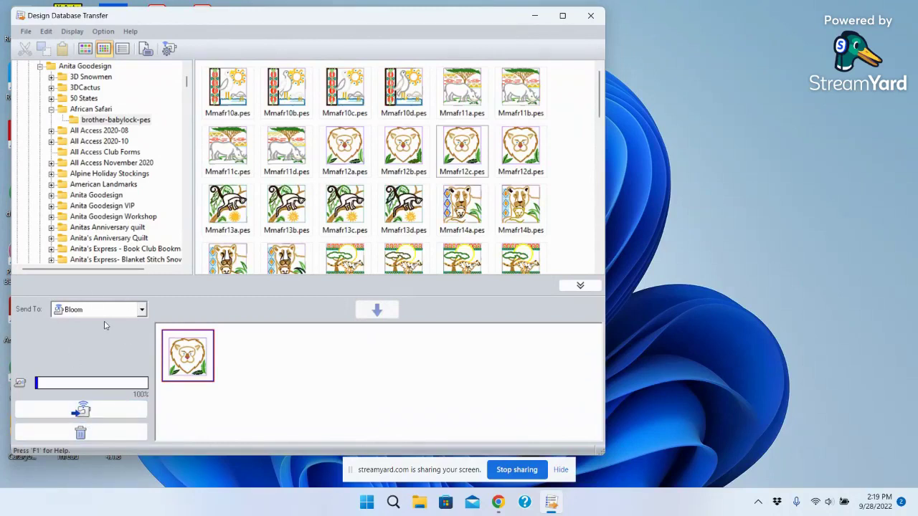
pyautogui.click(142, 311)
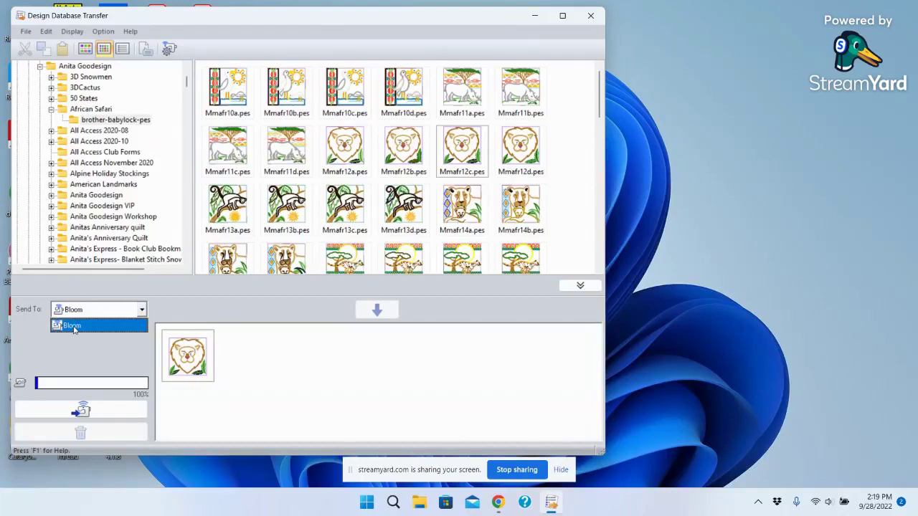
pyautogui.click(74, 328)
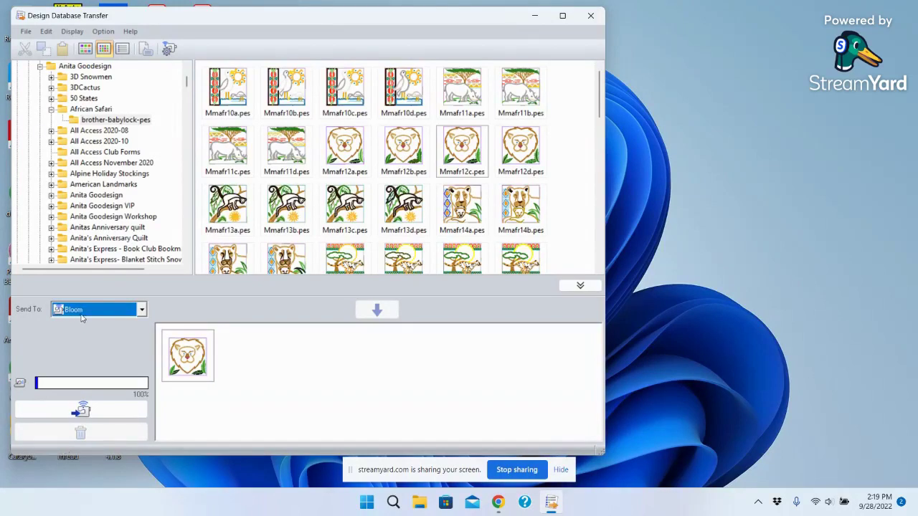
pyautogui.click(199, 361)
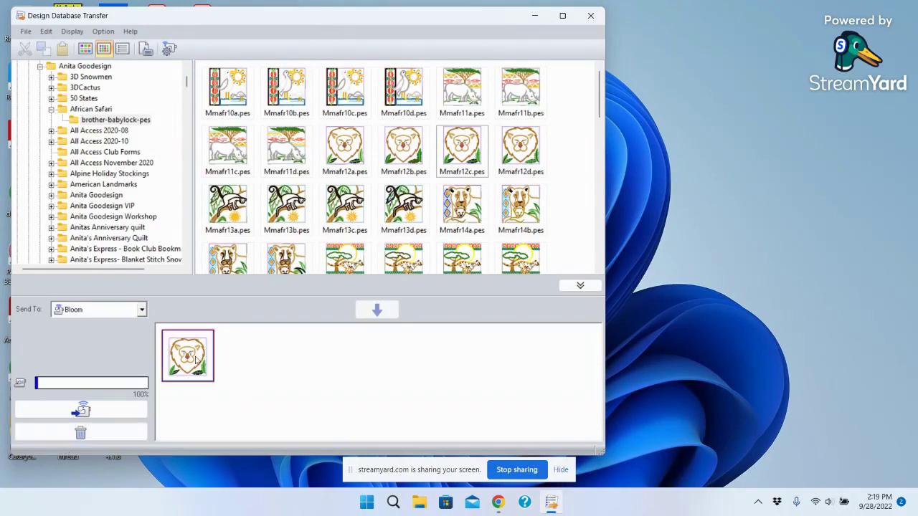
pyautogui.click(83, 411)
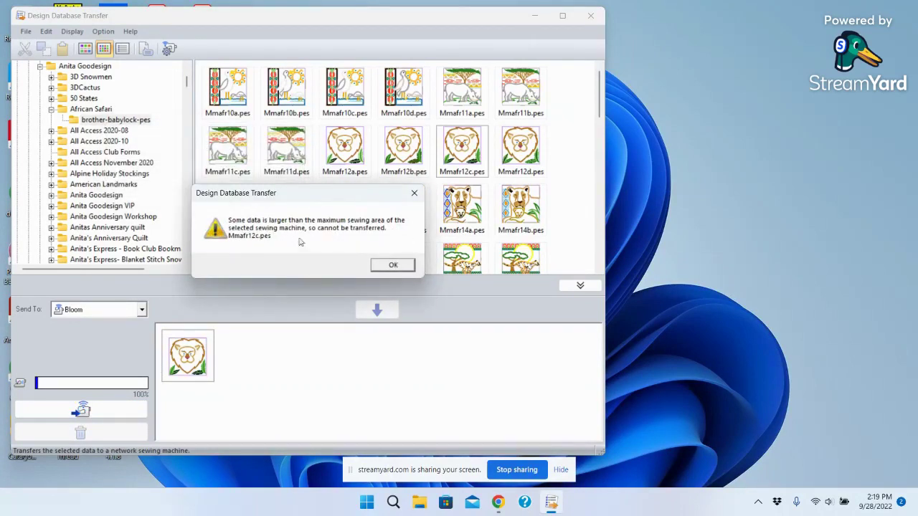
pyautogui.click(394, 266)
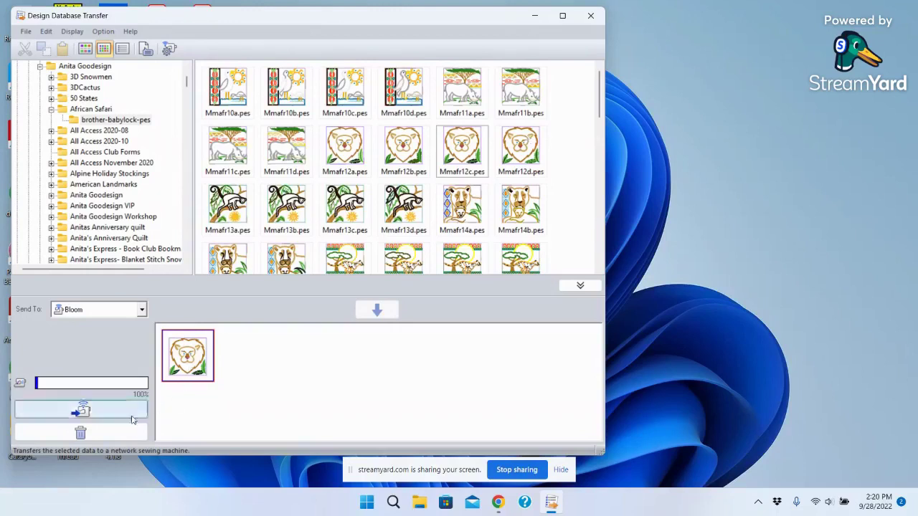
pyautogui.click(81, 432)
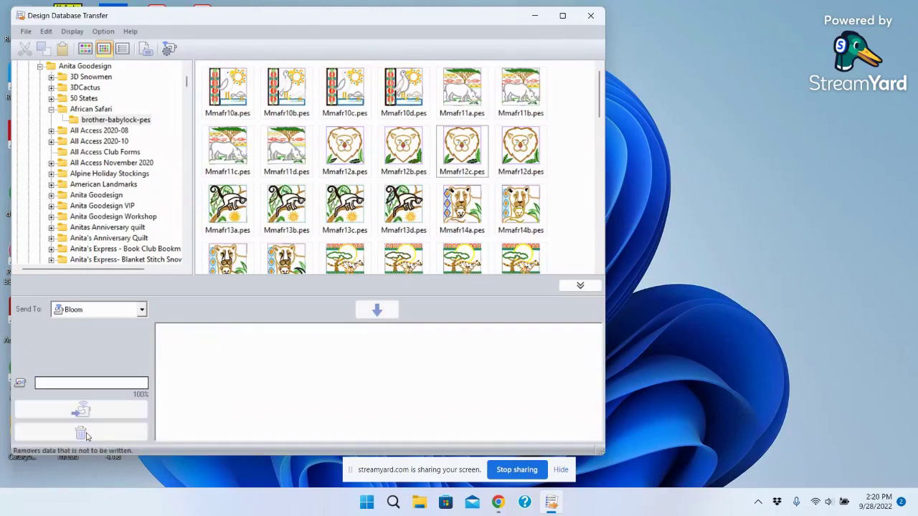
# - Add the lion design Mmafr12d.pes to the transfer list and send it to the Bloom machine
pyautogui.click(523, 148)
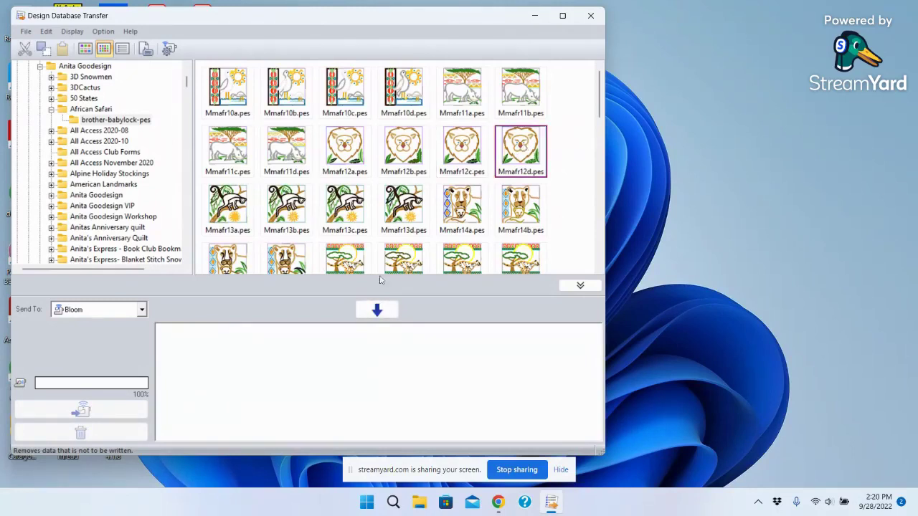
pyautogui.click(378, 309)
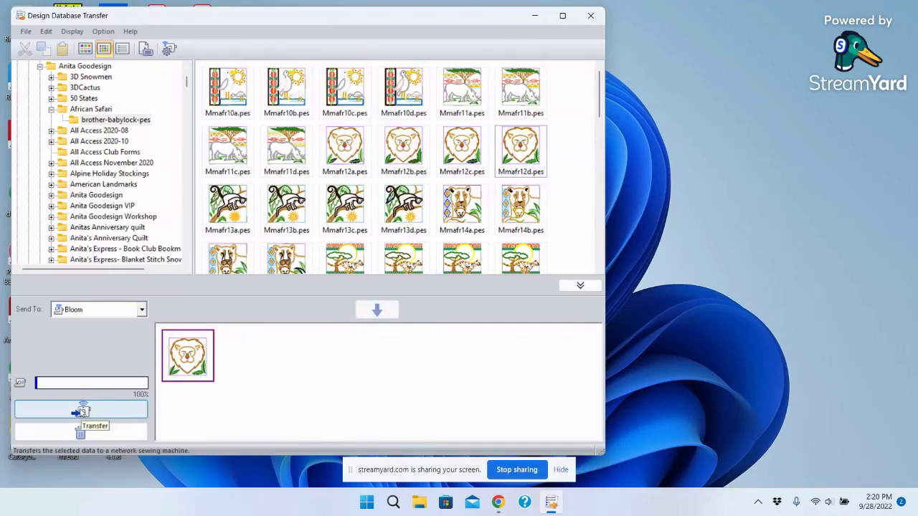
pyautogui.click(82, 412)
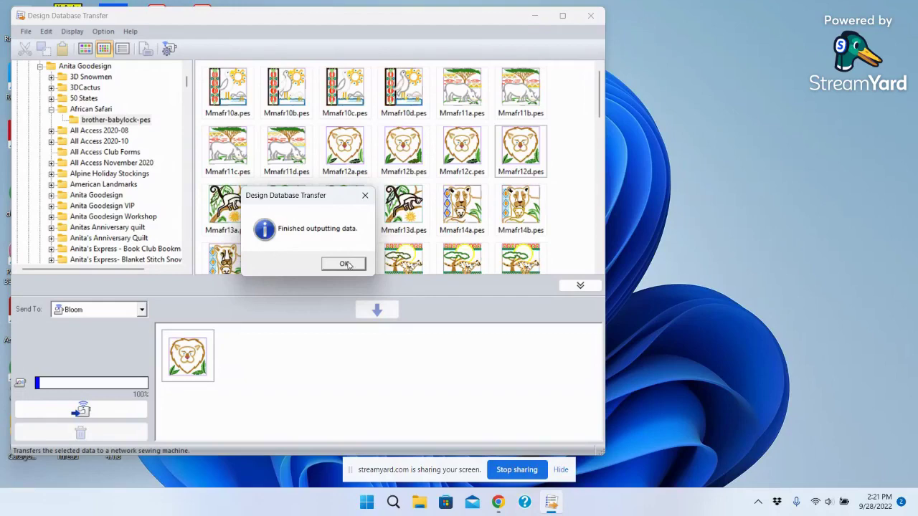
pyautogui.click(345, 264)
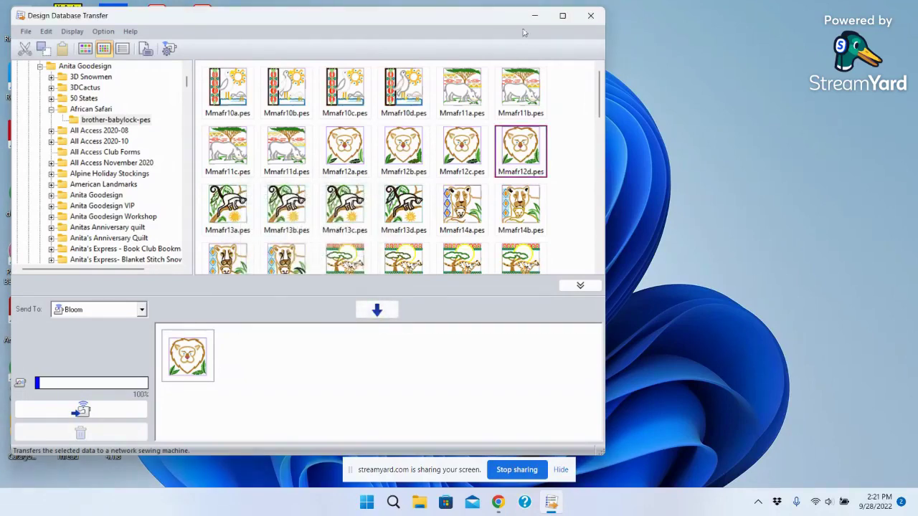
# - Close the design transfer program and stop sharing the screen
pyautogui.click(590, 15)
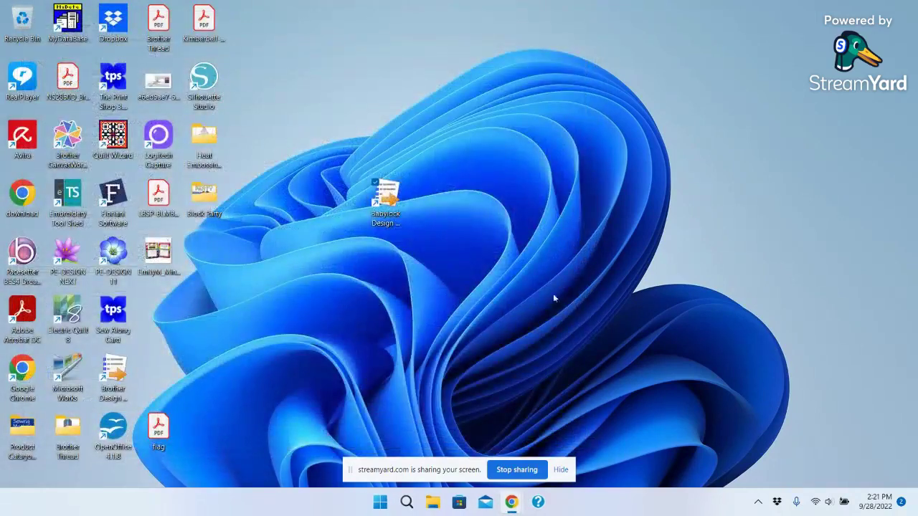
pyautogui.moveTo(512, 504)
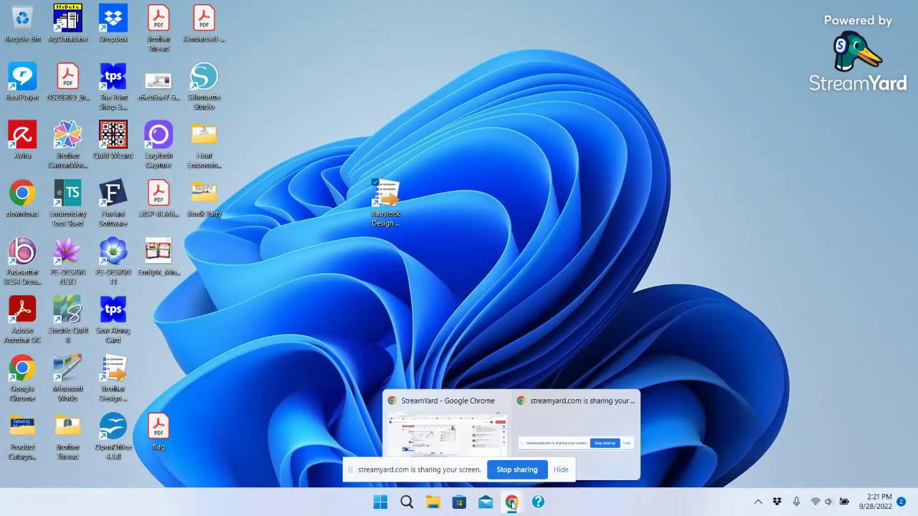
pyautogui.click(516, 470)
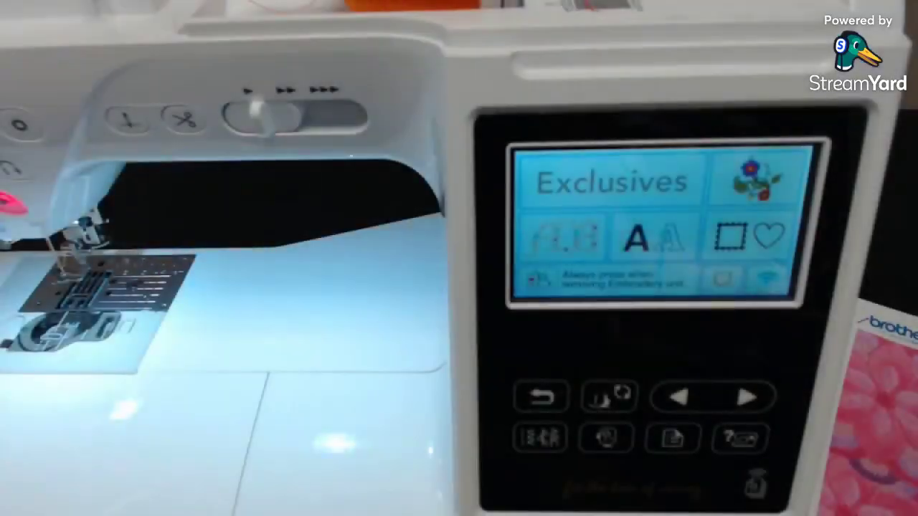